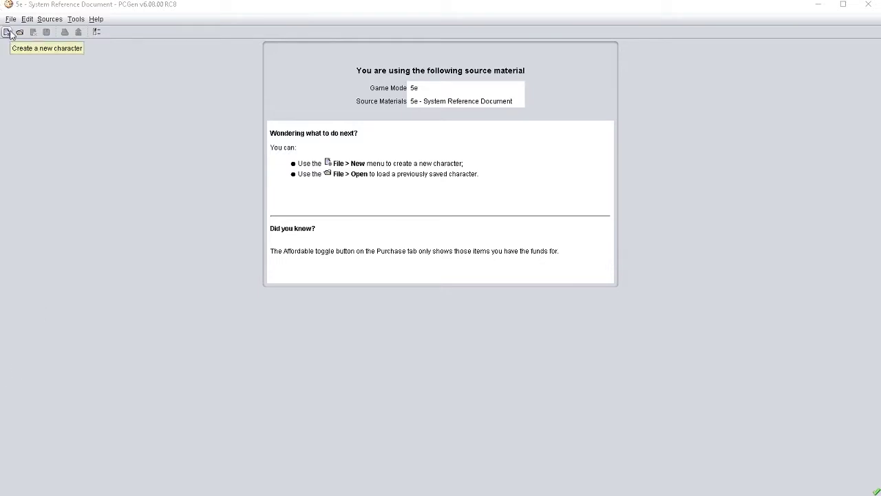
Reload the 5e - System Reference Document source from Select Sources
{"action": "left_click", "coordinate": [50, 19]}
{"action": "left_click", "coordinate": [67, 33]}
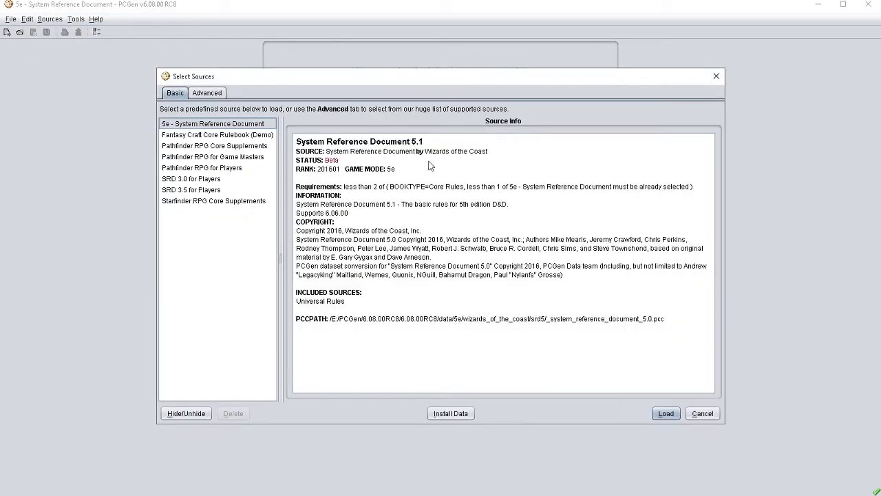
{"action": "double_click", "coordinate": [218, 124]}
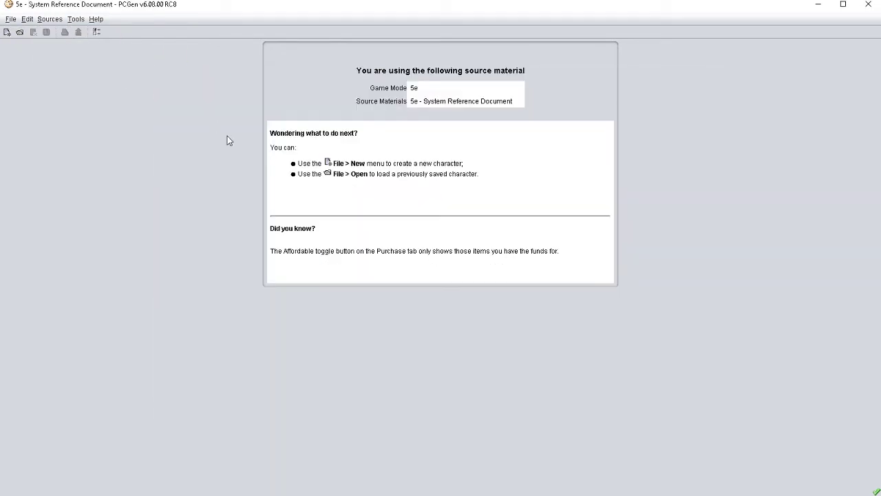
Create a new character, set its race to Winter Wolf, and show the Race tab
{"action": "left_click", "coordinate": [10, 32]}
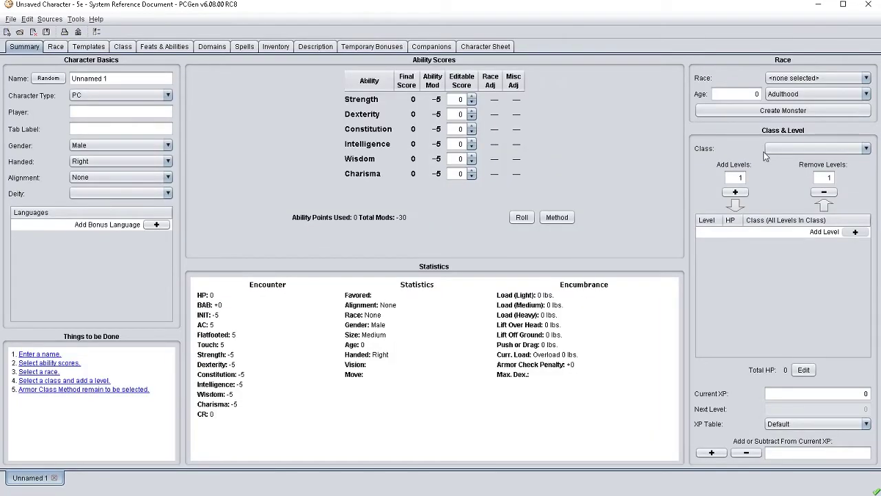
{"action": "left_click", "coordinate": [779, 78]}
{"action": "scroll", "coordinate": [782, 134], "scroll_direction": "down", "scroll_amount": 5}
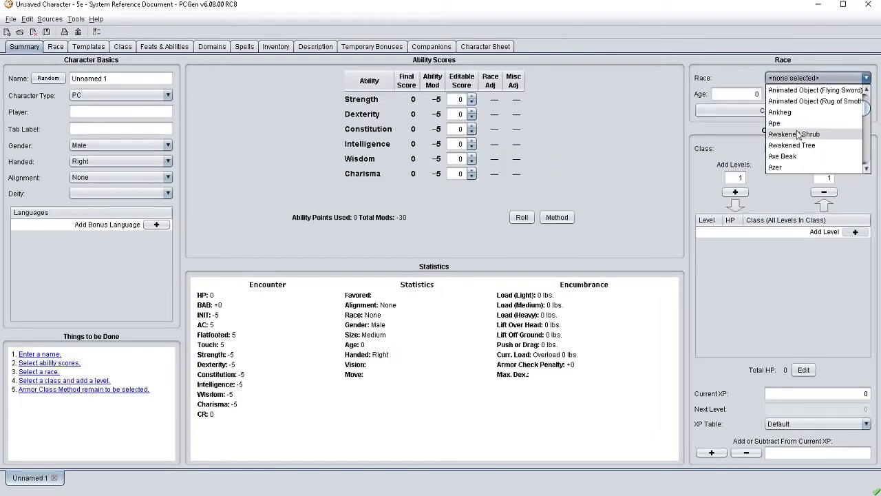
{"action": "key", "text": "End"}
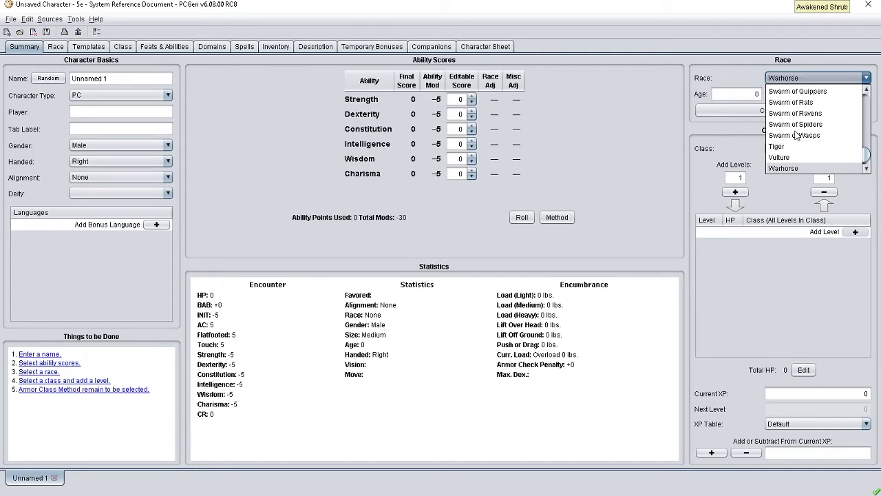
{"action": "scroll", "coordinate": [796, 135], "scroll_direction": "down", "scroll_amount": 2}
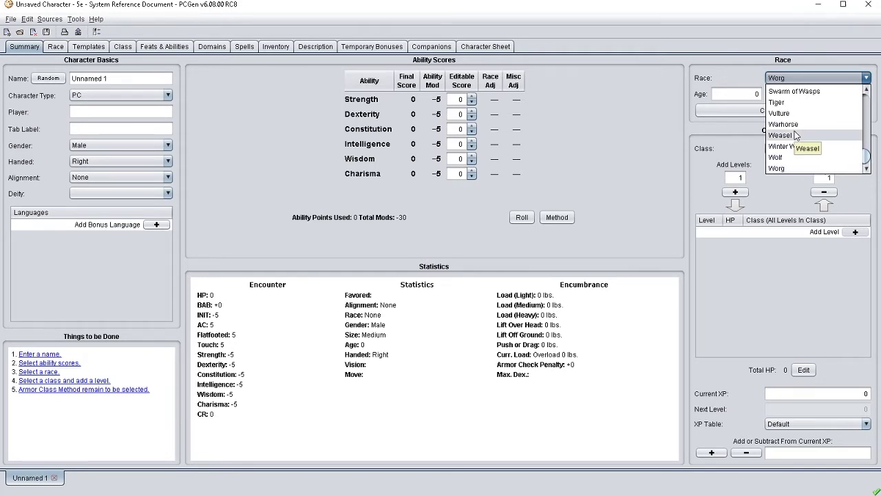
{"action": "left_click", "coordinate": [785, 146]}
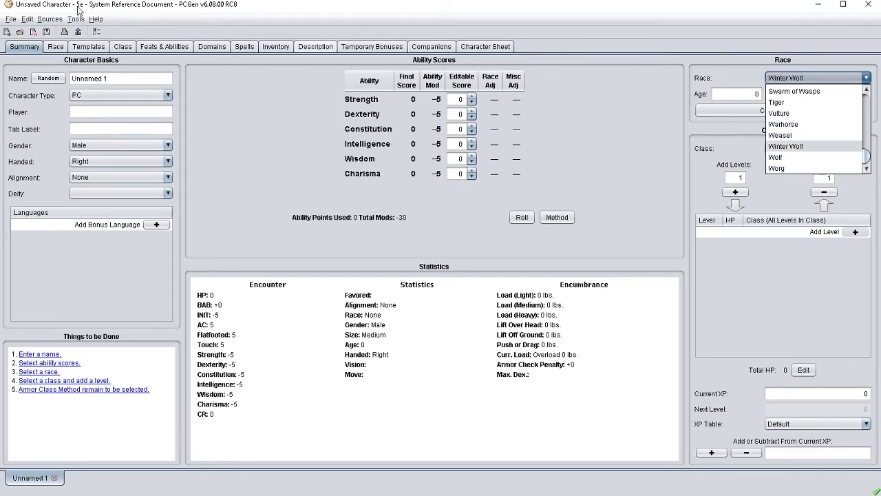
{"action": "left_click", "coordinate": [55, 47]}
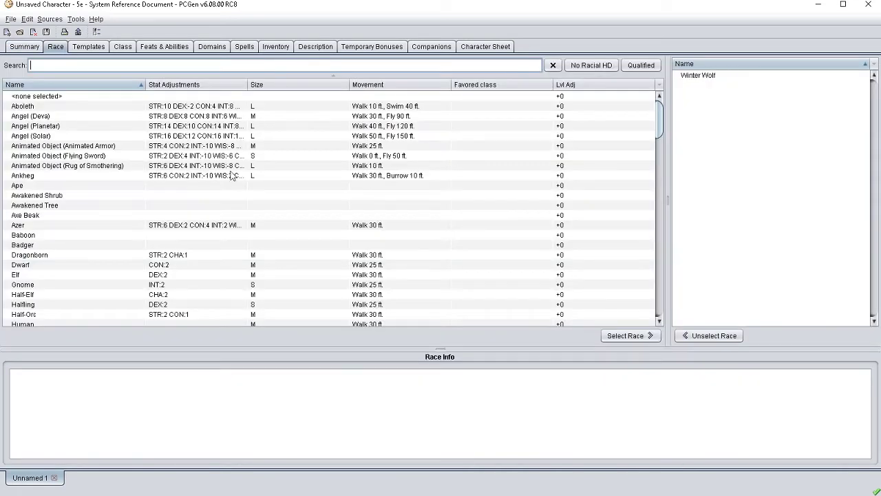
Filter races for 'war', view the Class tab, then quit PCGen without saving Unnamed 1
{"action": "type", "text": "war"}
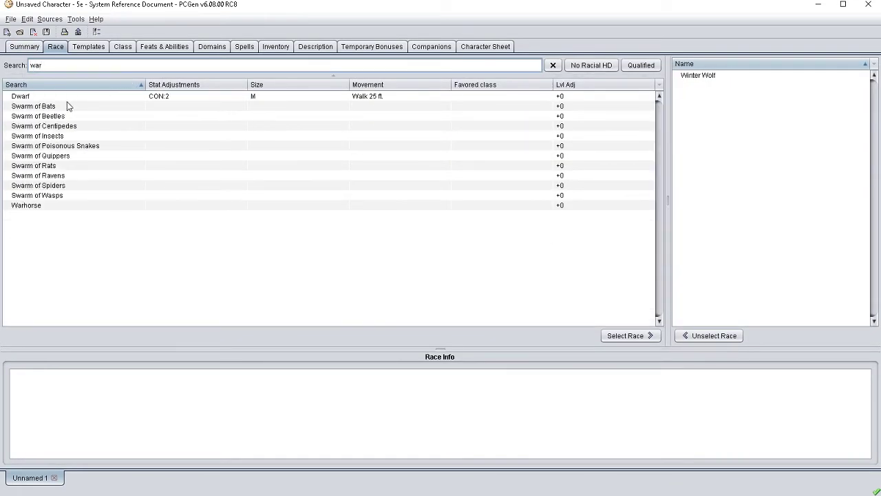
{"action": "left_click", "coordinate": [123, 47]}
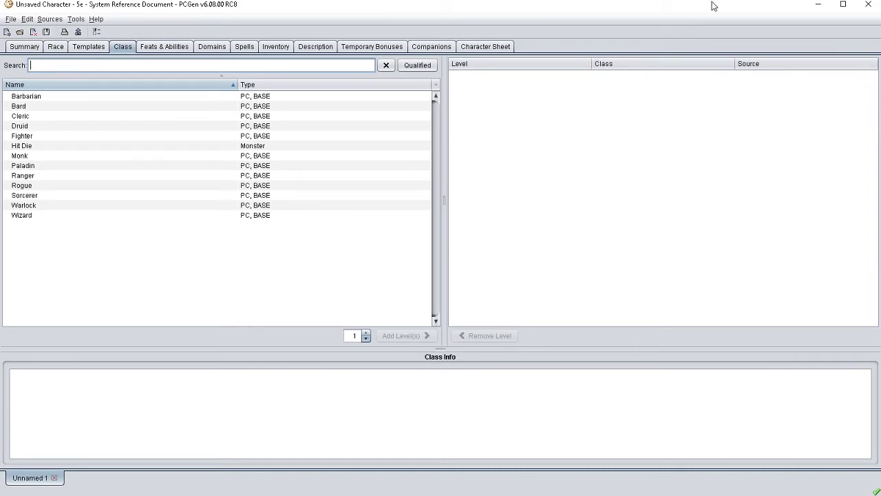
{"action": "left_click", "coordinate": [869, 4]}
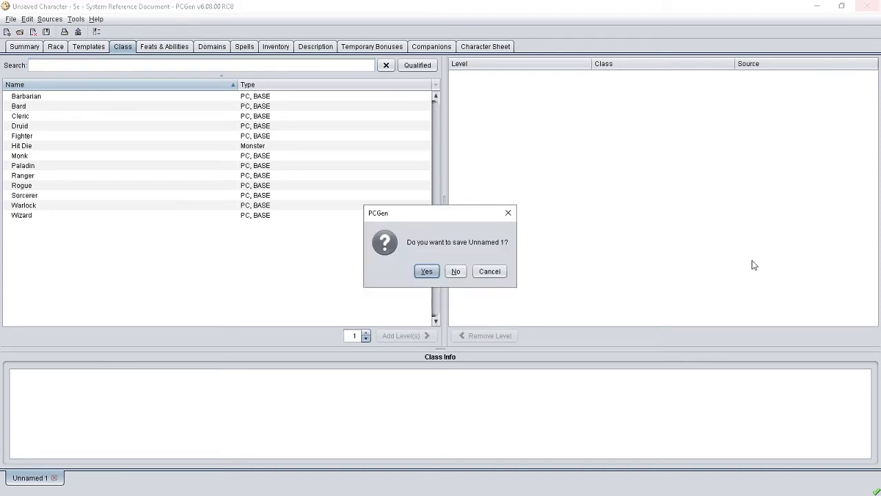
{"action": "left_click", "coordinate": [458, 276]}
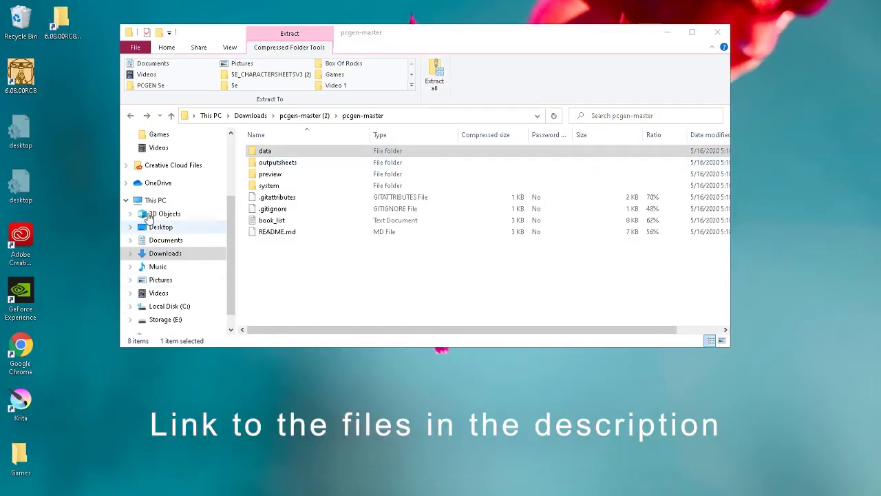
Open the pcgen-master folder inside the pcgen-master (2) zip in Downloads and choose Extract all
{"action": "left_click", "coordinate": [304, 116]}
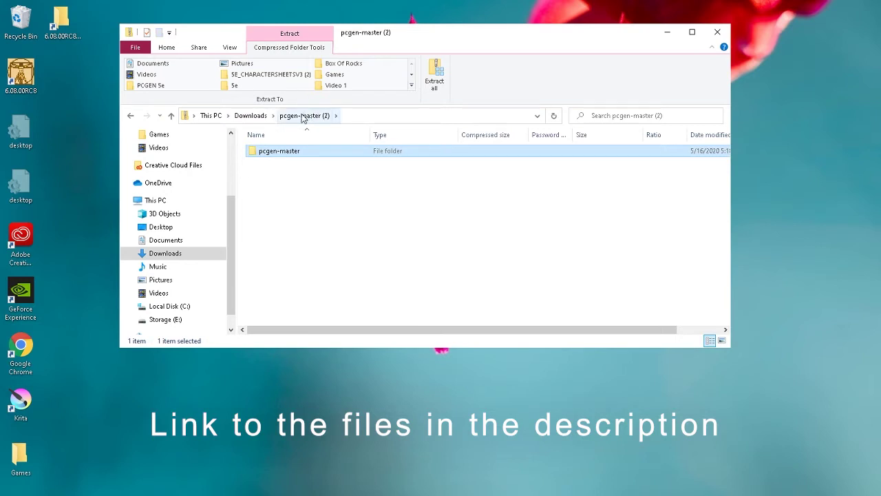
{"action": "left_click", "coordinate": [265, 117]}
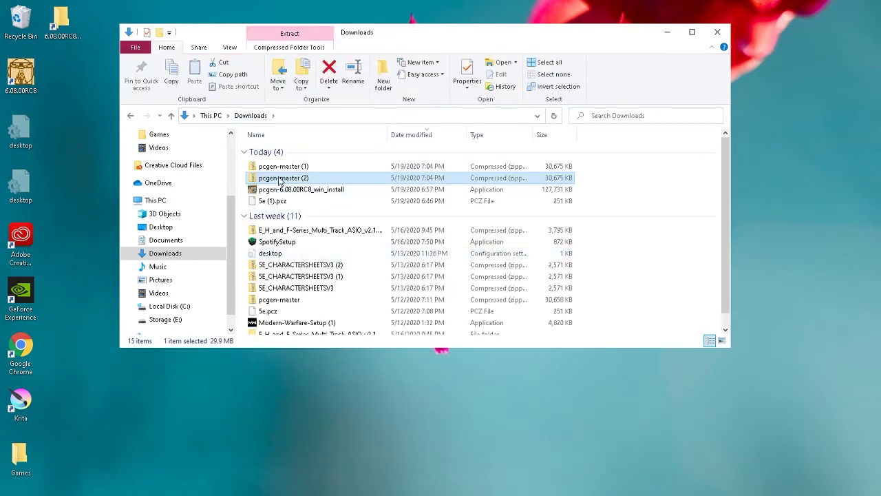
{"action": "double_click", "coordinate": [279, 180]}
{"action": "left_click", "coordinate": [300, 155]}
{"action": "double_click", "coordinate": [300, 156]}
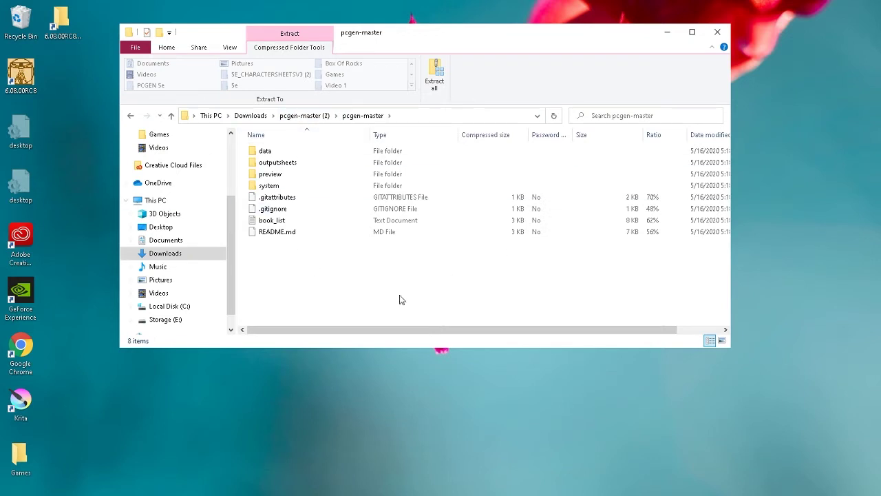
{"action": "left_click", "coordinate": [439, 87]}
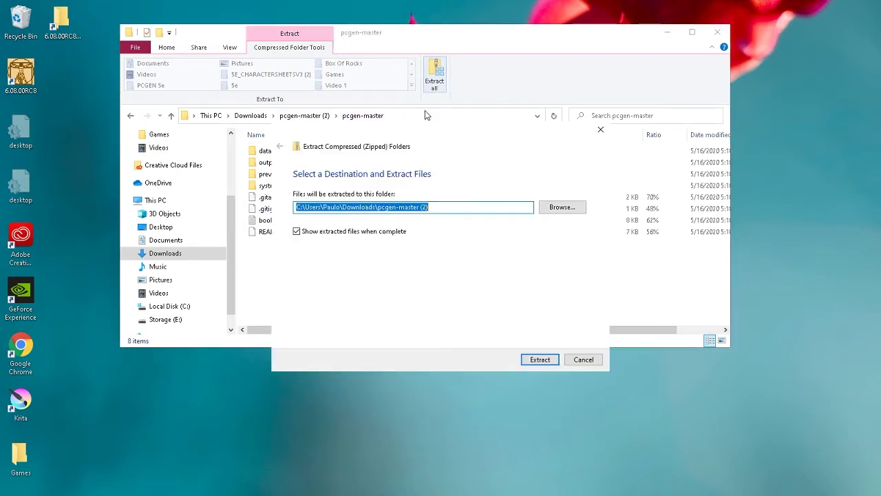
Extract the archive into E:\PCGen\6.08.00RC8\6.08.00RC8\data
{"action": "left_click", "coordinate": [568, 208]}
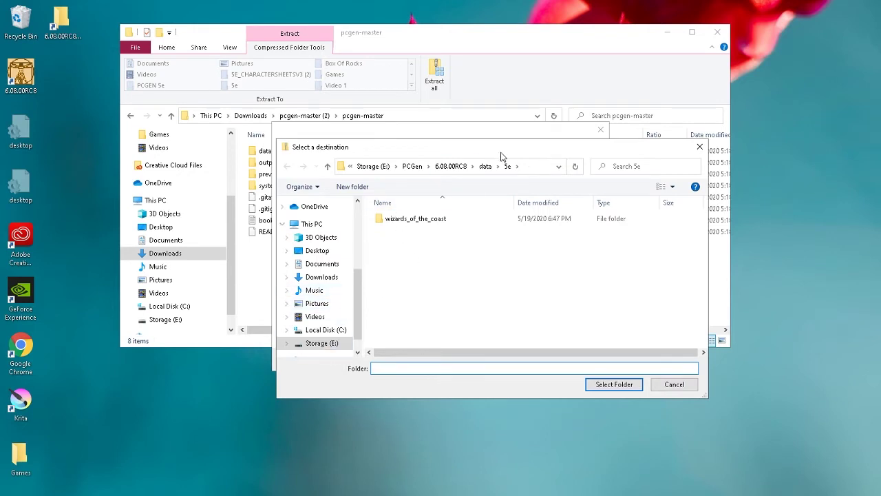
{"action": "left_click", "coordinate": [413, 168]}
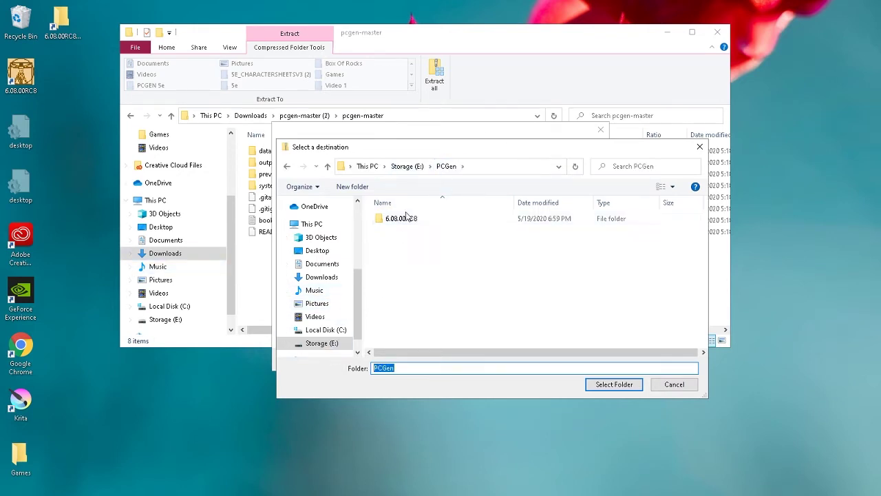
{"action": "left_click", "coordinate": [407, 166]}
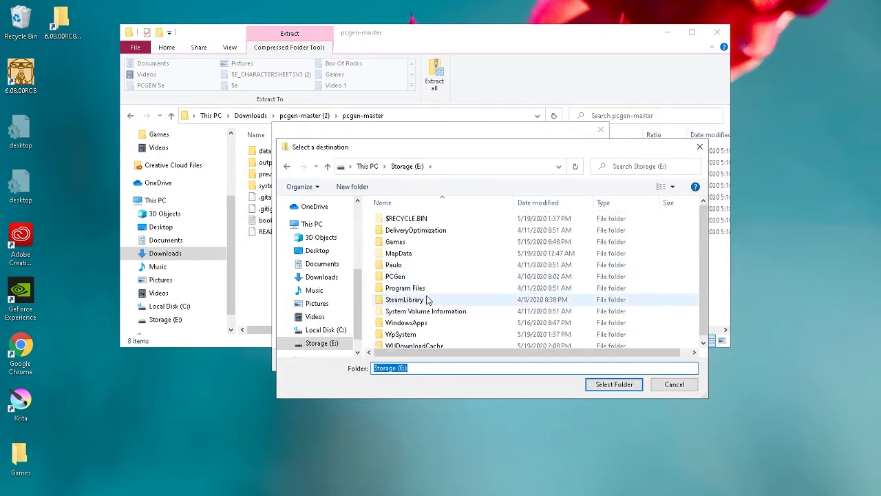
{"action": "double_click", "coordinate": [402, 278]}
{"action": "double_click", "coordinate": [420, 219]}
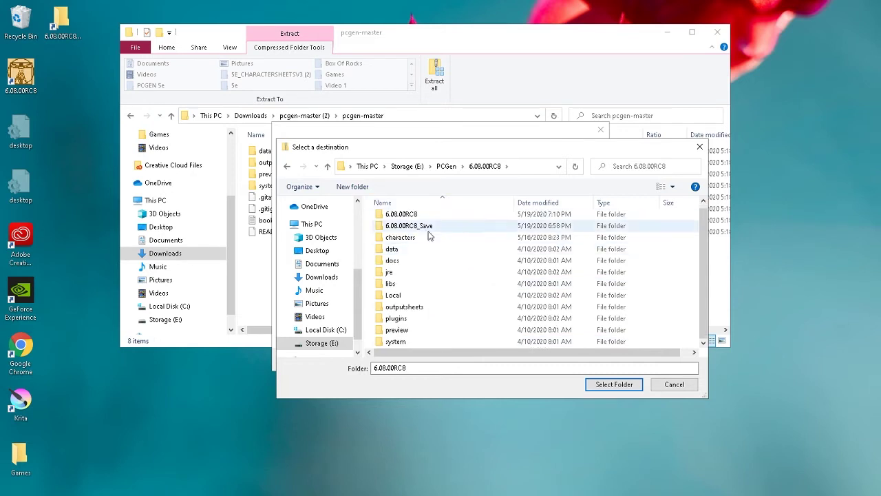
{"action": "double_click", "coordinate": [410, 219]}
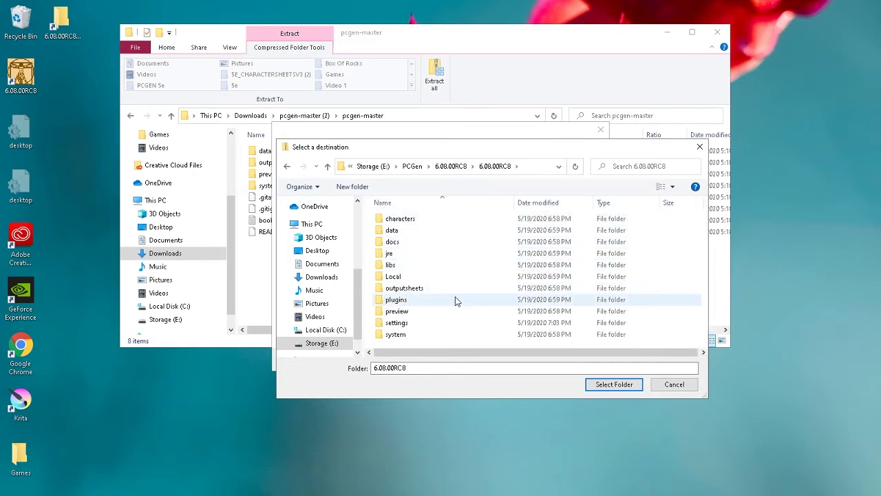
{"action": "key", "text": "d"}
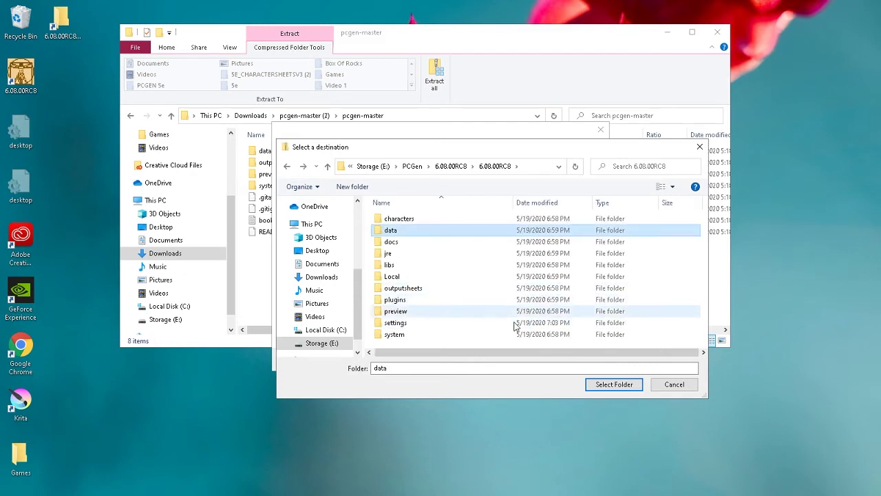
{"action": "left_click", "coordinate": [614, 384]}
{"action": "left_click", "coordinate": [541, 359]}
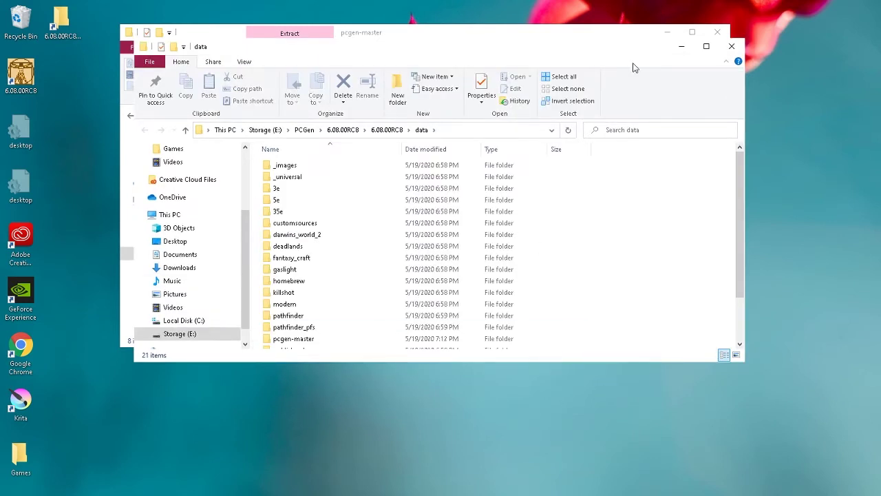
Close both Explorer windows and launch PCGen 6.08.00RC8 from the desktop
{"action": "left_click", "coordinate": [731, 46]}
{"action": "left_click", "coordinate": [718, 32]}
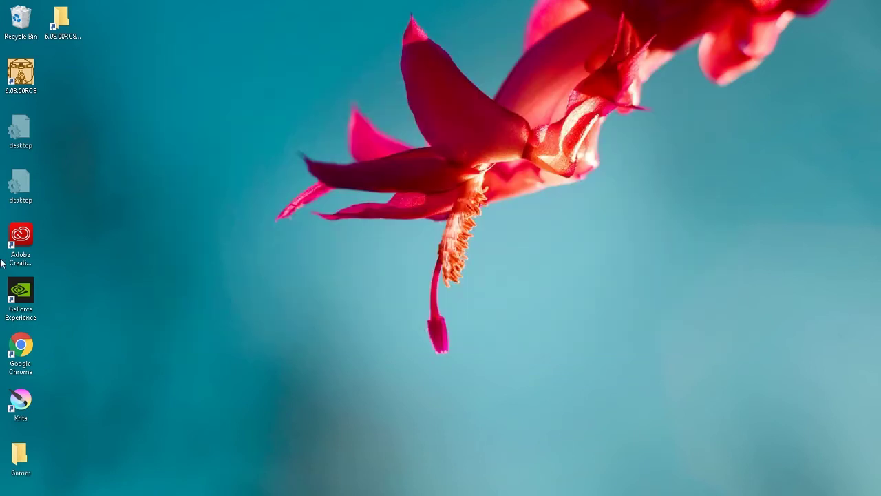
{"action": "double_click", "coordinate": [2, 82]}
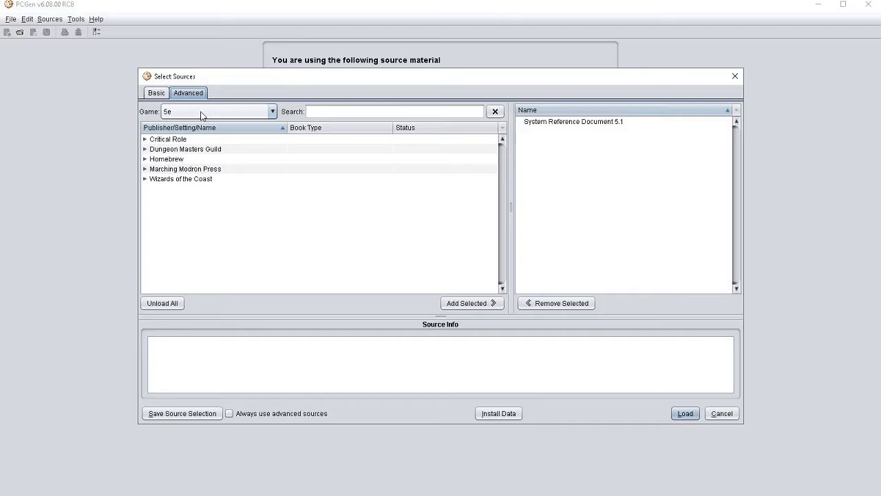
Keep 5e as the game mode and remove System Reference Document 5.1 from the chosen sources
{"action": "left_click", "coordinate": [217, 114]}
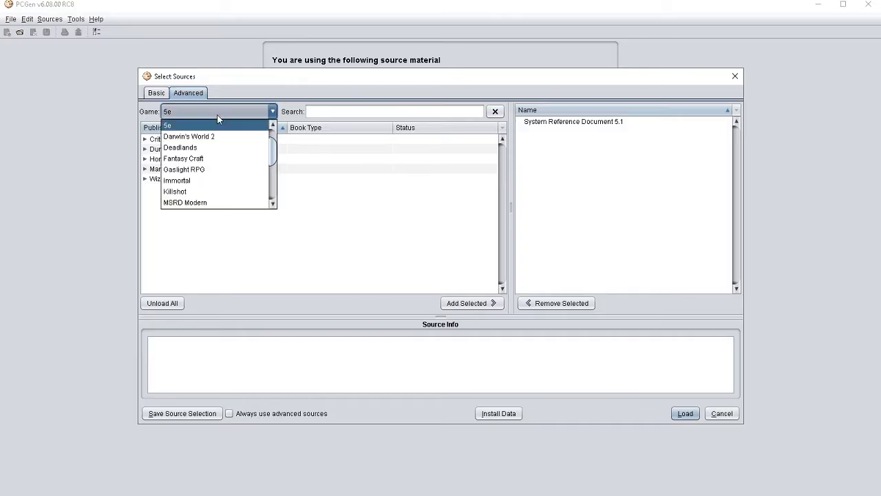
{"action": "left_click", "coordinate": [327, 219]}
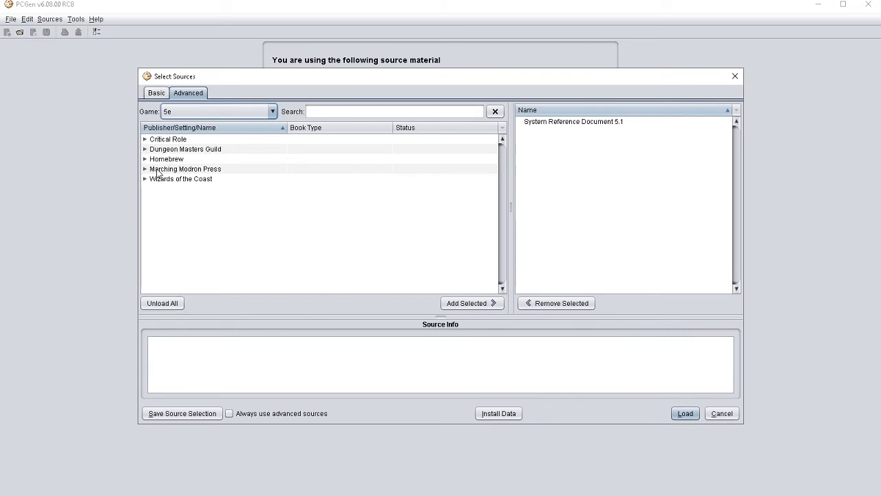
{"action": "left_click", "coordinate": [578, 124]}
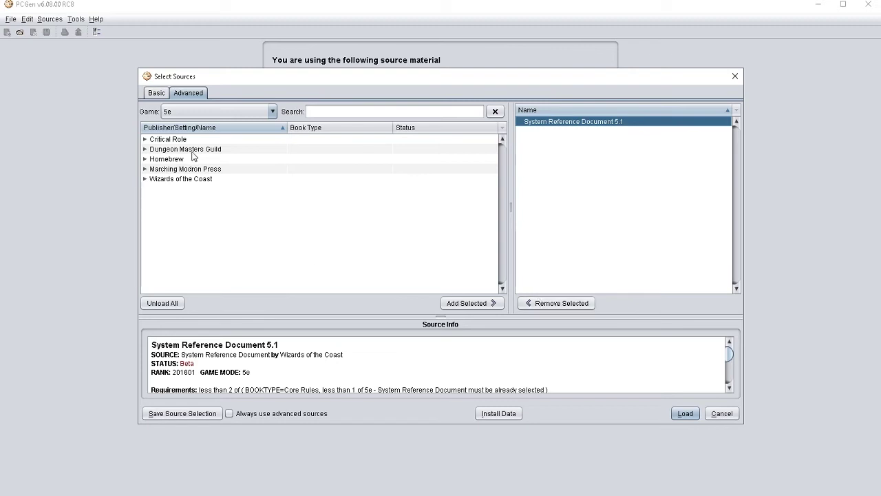
{"action": "left_click", "coordinate": [562, 304]}
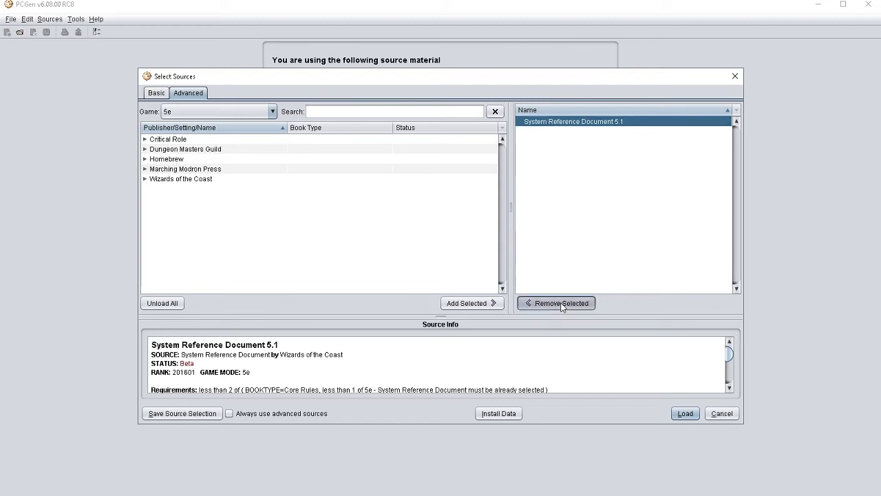
Expand Wizards of the Coast and view the D&D 5th edition (Basic Rules) details
{"action": "left_click", "coordinate": [144, 179]}
{"action": "scroll", "coordinate": [321, 207], "scroll_direction": "down", "scroll_amount": 3}
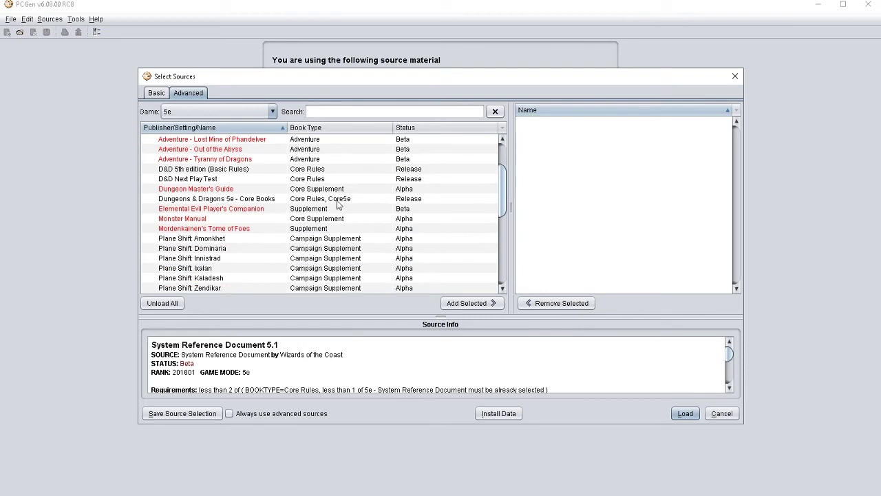
{"action": "scroll", "coordinate": [239, 235], "scroll_direction": "down", "scroll_amount": 4}
{"action": "scroll", "coordinate": [239, 236], "scroll_direction": "down", "scroll_amount": 2}
{"action": "scroll", "coordinate": [236, 248], "scroll_direction": "up", "scroll_amount": 8}
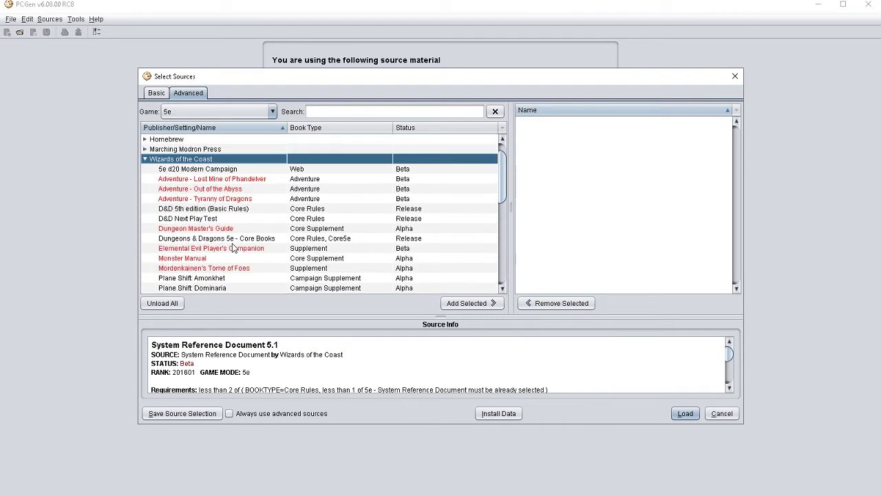
{"action": "scroll", "coordinate": [152, 199], "scroll_direction": "up", "scroll_amount": 1}
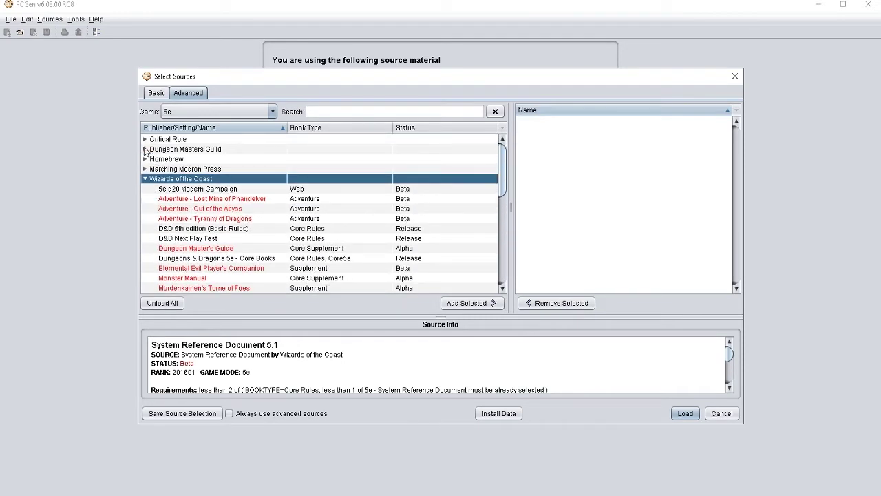
{"action": "left_click", "coordinate": [202, 230]}
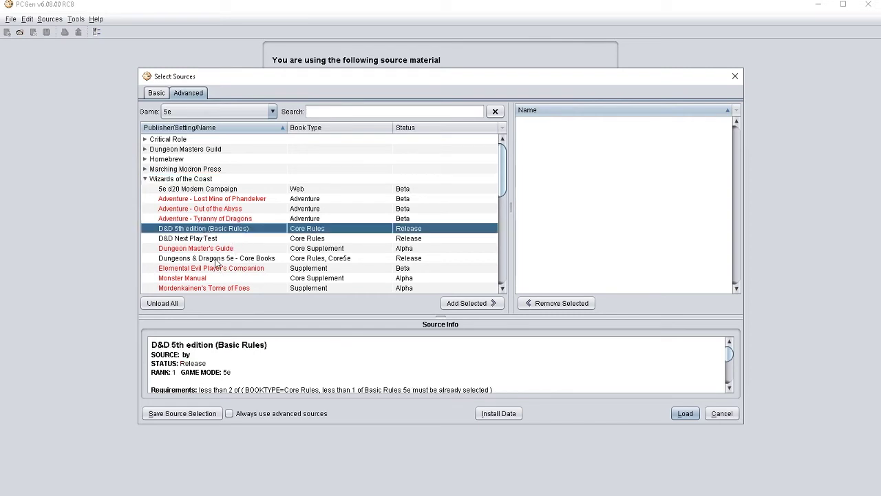
Compare the Core Books details with Basic Rules, then select Dungeons & Dragons 5e - Core Books
{"action": "left_click", "coordinate": [216, 259]}
{"action": "scroll", "coordinate": [238, 267], "scroll_direction": "down", "scroll_amount": 3}
{"action": "scroll", "coordinate": [338, 362], "scroll_direction": "down", "scroll_amount": 3}
{"action": "scroll", "coordinate": [325, 379], "scroll_direction": "up", "scroll_amount": 3}
{"action": "scroll", "coordinate": [201, 152], "scroll_direction": "up", "scroll_amount": 1}
{"action": "left_click", "coordinate": [199, 168]}
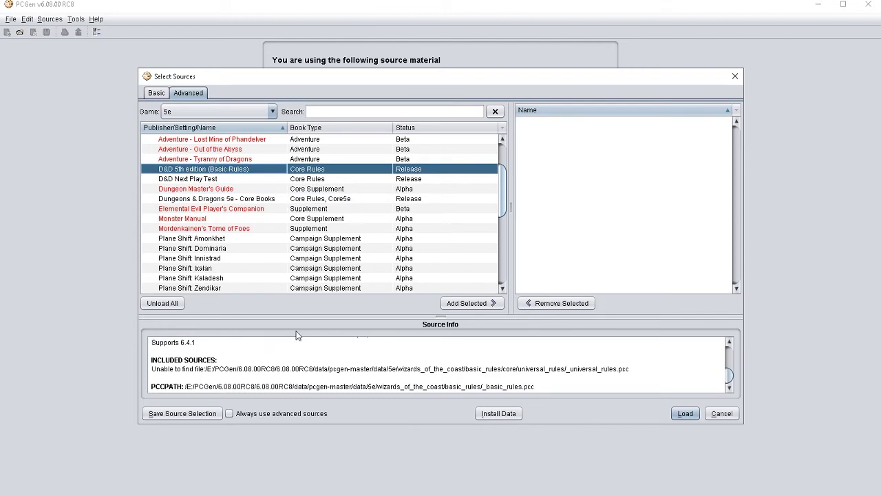
{"action": "scroll", "coordinate": [316, 373], "scroll_direction": "up", "scroll_amount": 3}
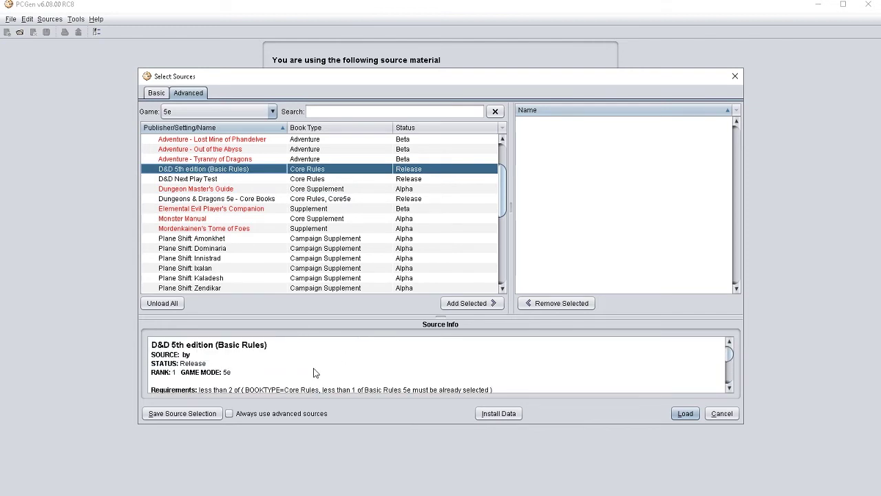
{"action": "left_click", "coordinate": [188, 200]}
Add Core Books, Unearthed Arcana - Eberron and Unearthed Arcana - Races of Eberron to chosen sources
{"action": "left_click", "coordinate": [468, 303]}
{"action": "scroll", "coordinate": [248, 253], "scroll_direction": "down", "scroll_amount": 3}
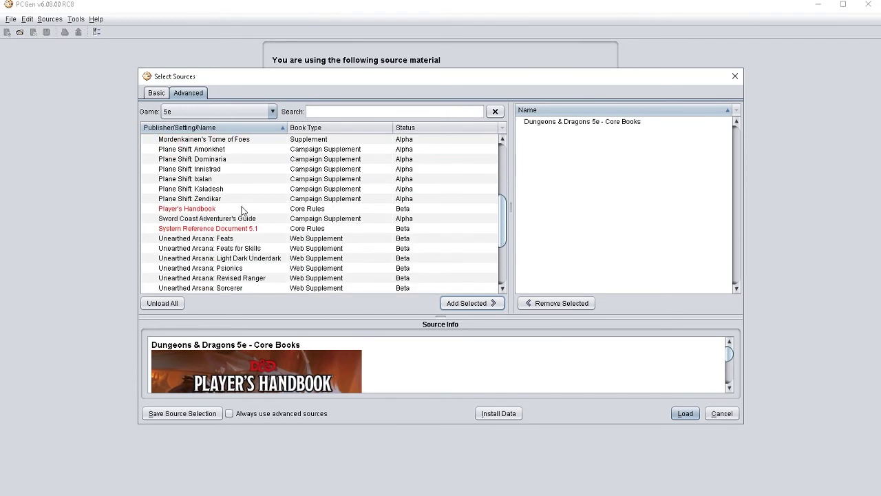
{"action": "scroll", "coordinate": [242, 213], "scroll_direction": "down", "scroll_amount": 4}
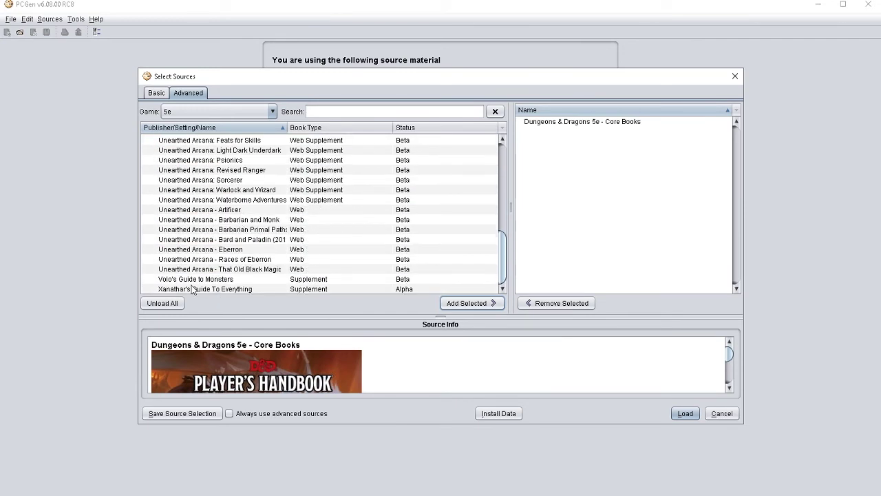
{"action": "left_click", "coordinate": [199, 249]}
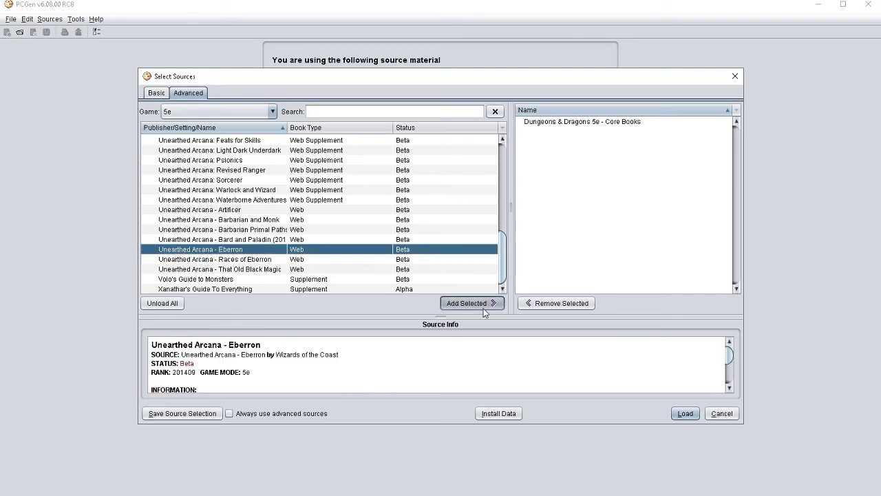
{"action": "left_click", "coordinate": [475, 303]}
{"action": "left_click", "coordinate": [224, 260]}
{"action": "left_click", "coordinate": [468, 304]}
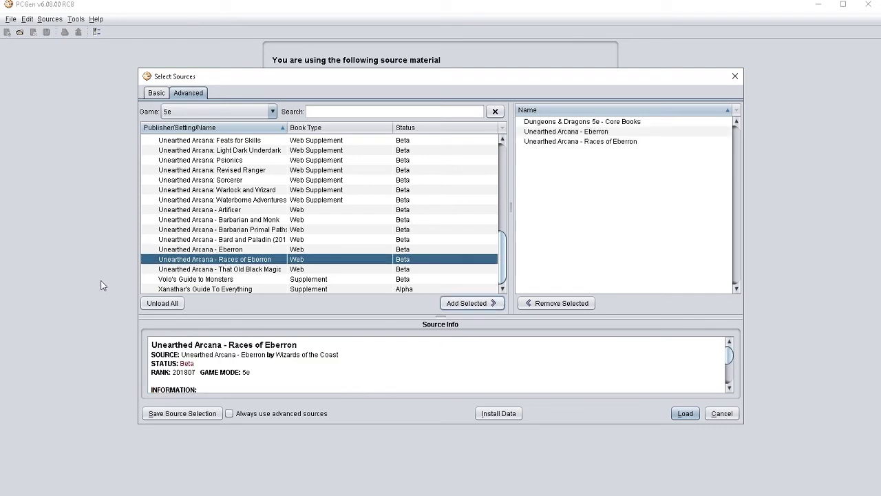
Add Unearthed Arcana - Artificer and Sword Coast Adventurer's Guide to chosen sources
{"action": "scroll", "coordinate": [252, 203], "scroll_direction": "up", "scroll_amount": 1}
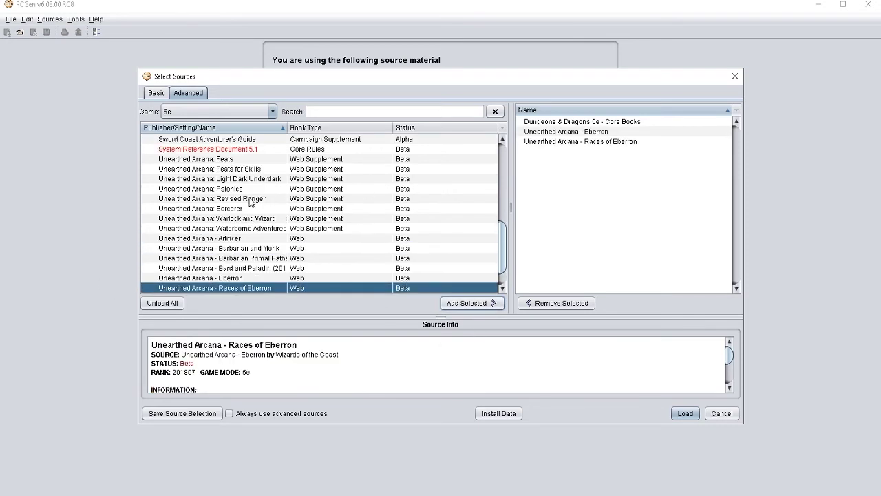
{"action": "left_click", "coordinate": [239, 239]}
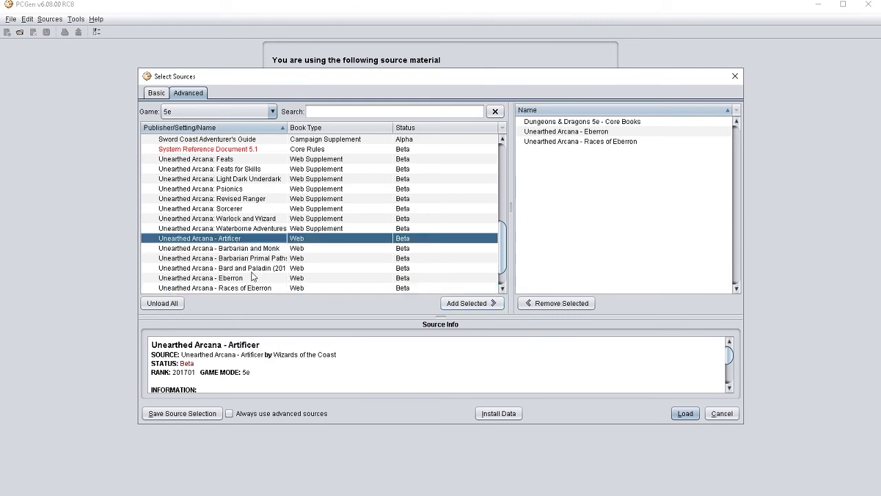
{"action": "scroll", "coordinate": [345, 369], "scroll_direction": "down", "scroll_amount": 3}
{"action": "scroll", "coordinate": [336, 369], "scroll_direction": "up", "scroll_amount": 3}
{"action": "left_click", "coordinate": [464, 306]}
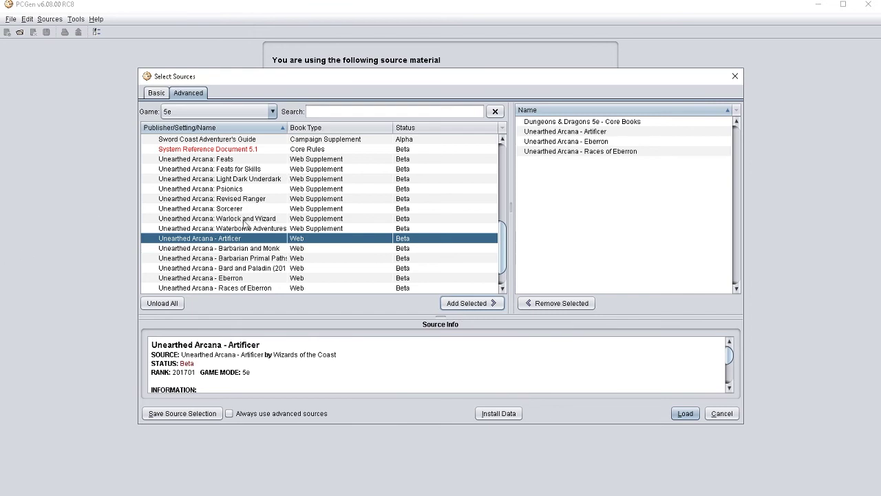
{"action": "scroll", "coordinate": [294, 210], "scroll_direction": "up", "scroll_amount": 2}
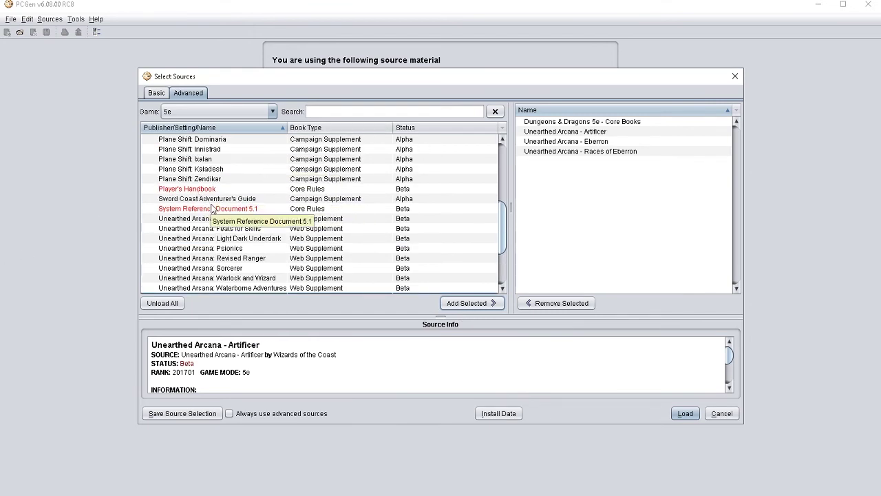
{"action": "left_click", "coordinate": [260, 200]}
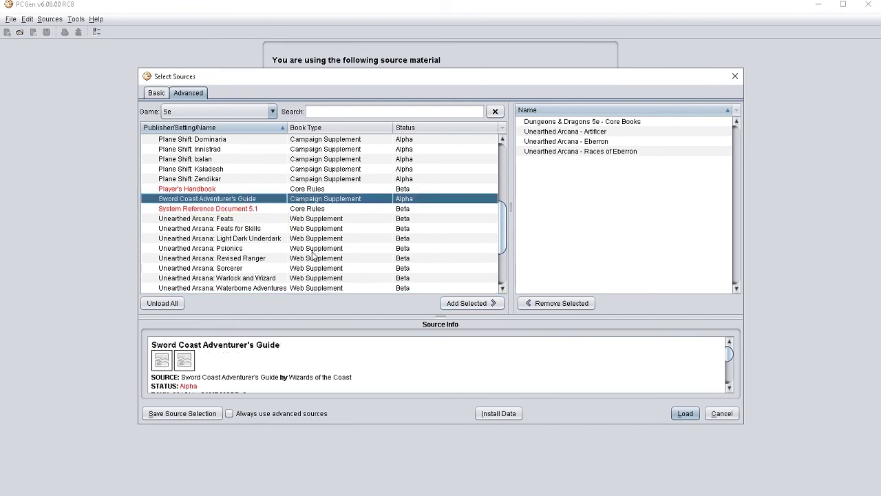
{"action": "left_click", "coordinate": [467, 303]}
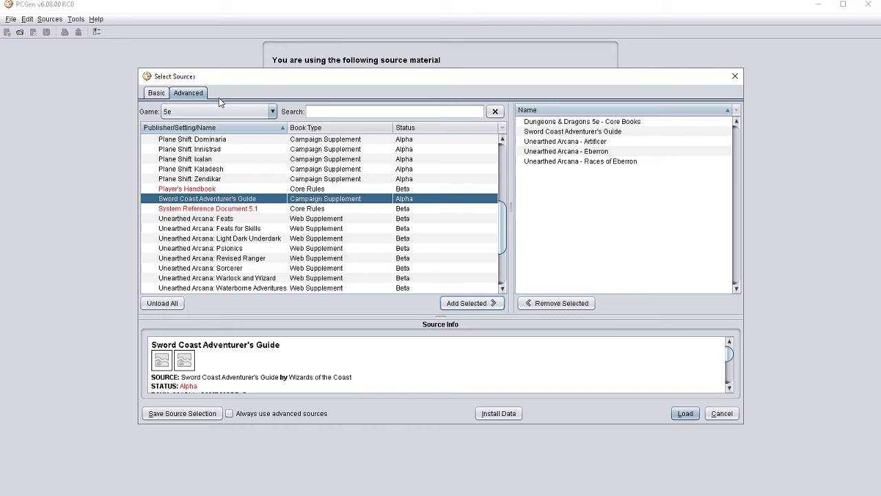
Load the five chosen 5e sources and maximize the PCGen window
{"action": "scroll", "coordinate": [273, 215], "scroll_direction": "up", "scroll_amount": 4}
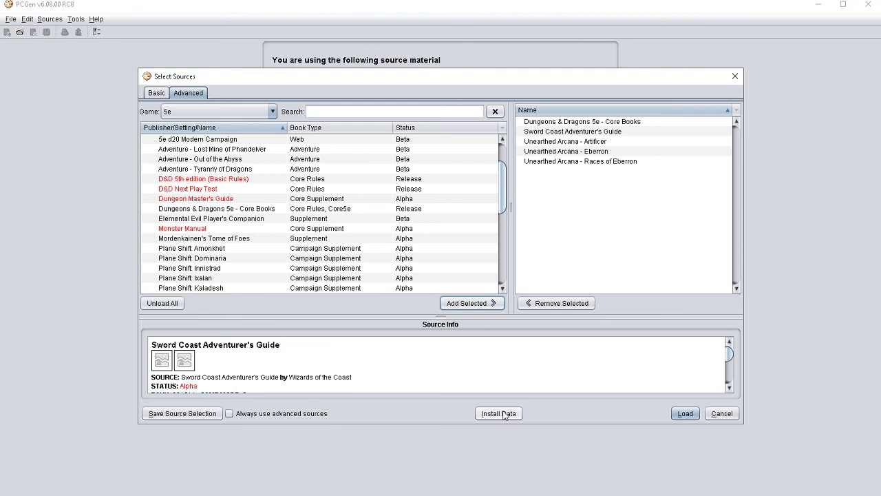
{"action": "left_click", "coordinate": [685, 413]}
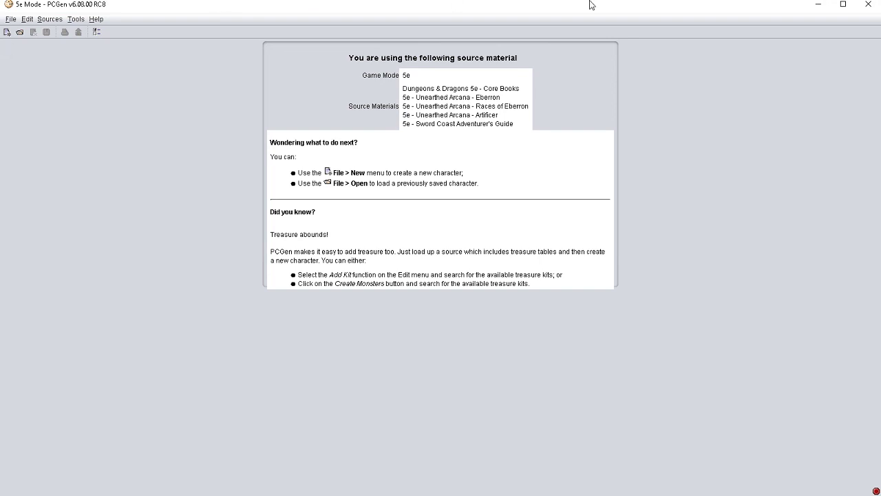
{"action": "left_click", "coordinate": [843, 4]}
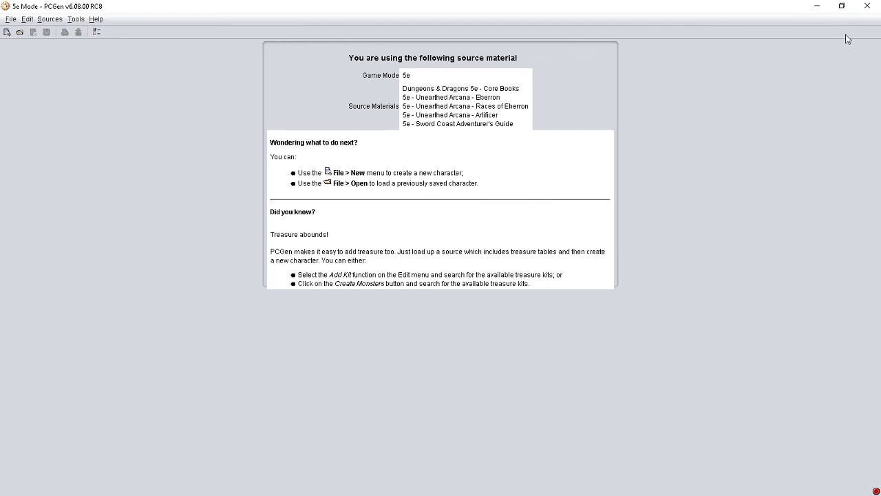